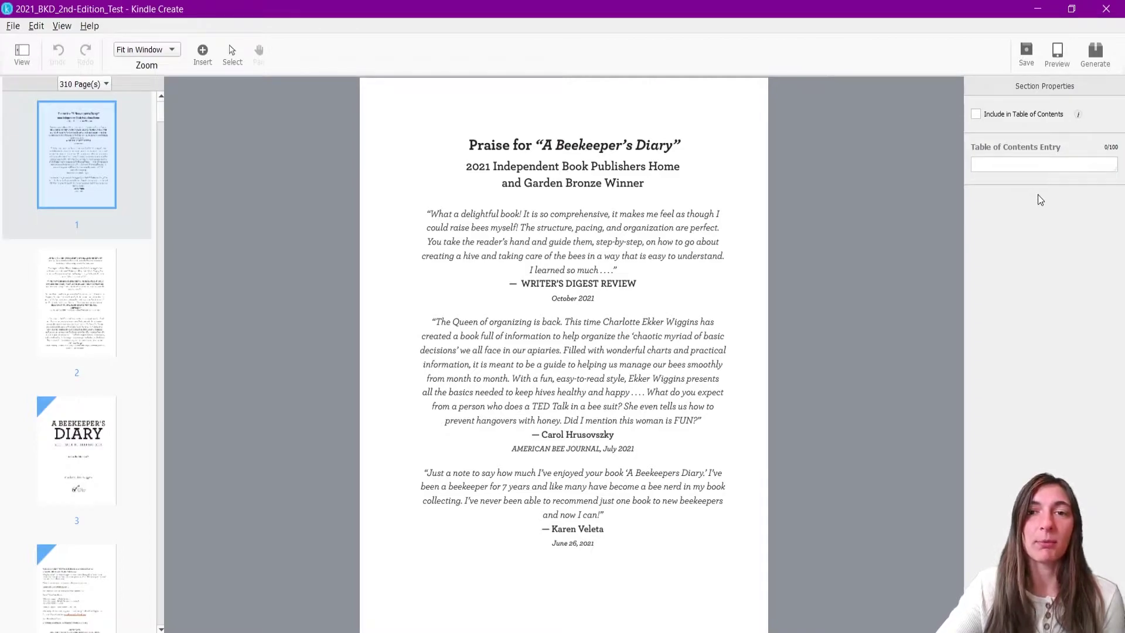
Generate the book package as Test.kpf and show the folder containing it
left_click(1095, 54)
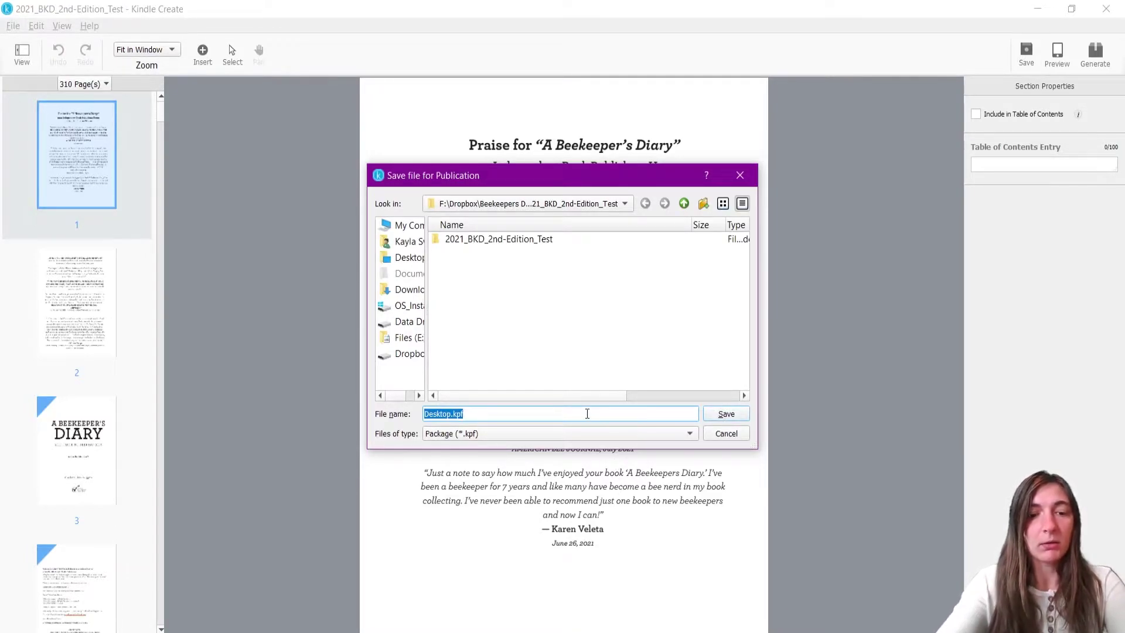
type("Te")
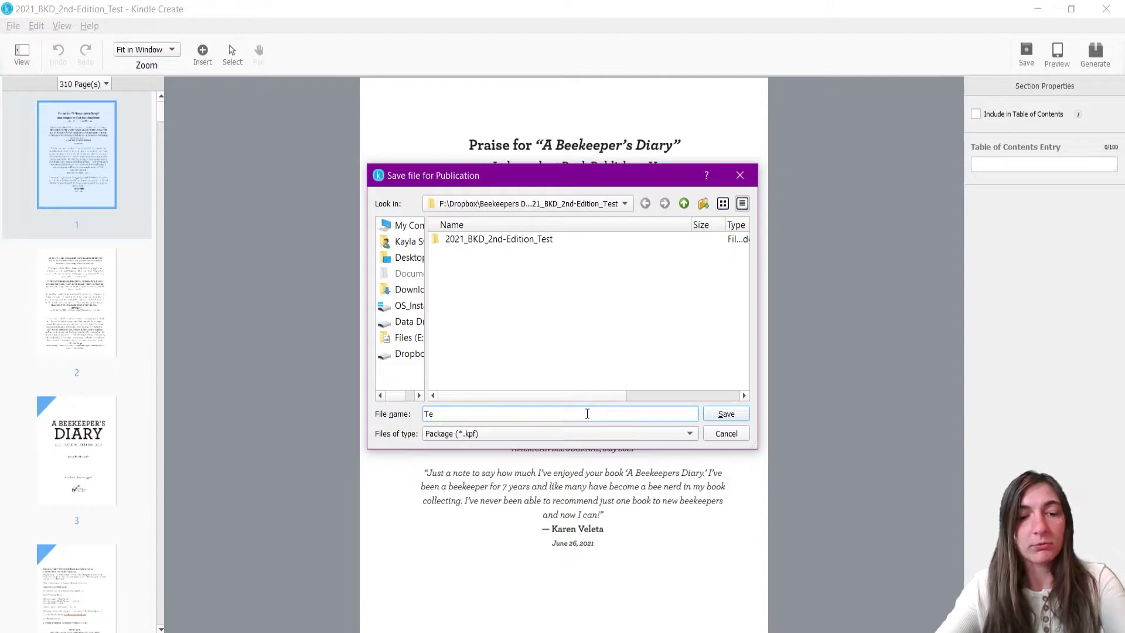
type("st")
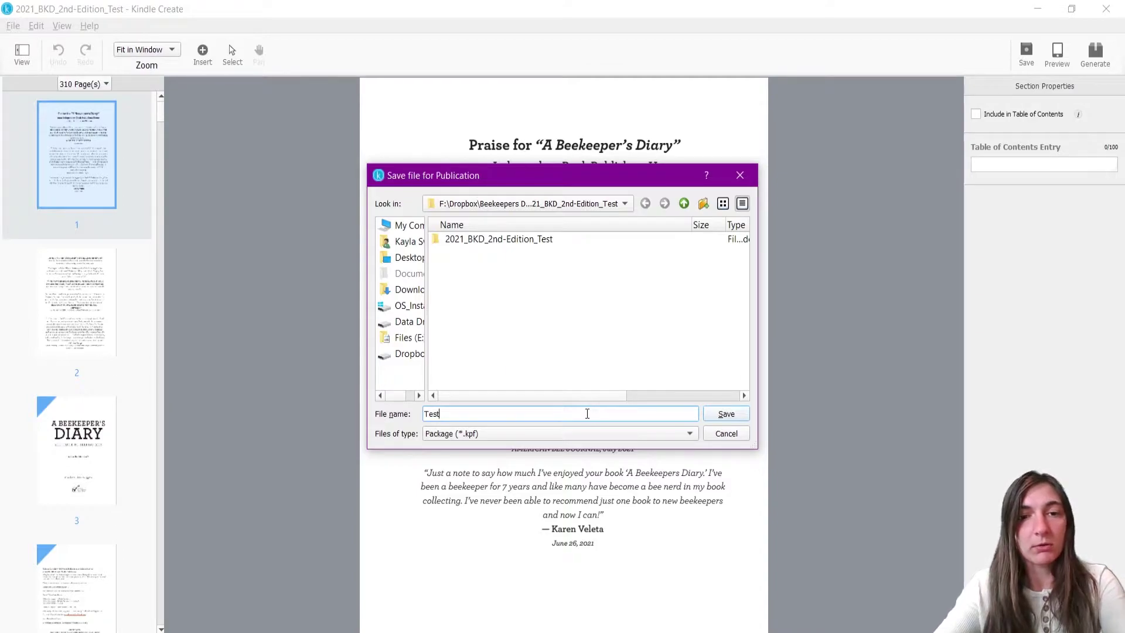
left_click(726, 414)
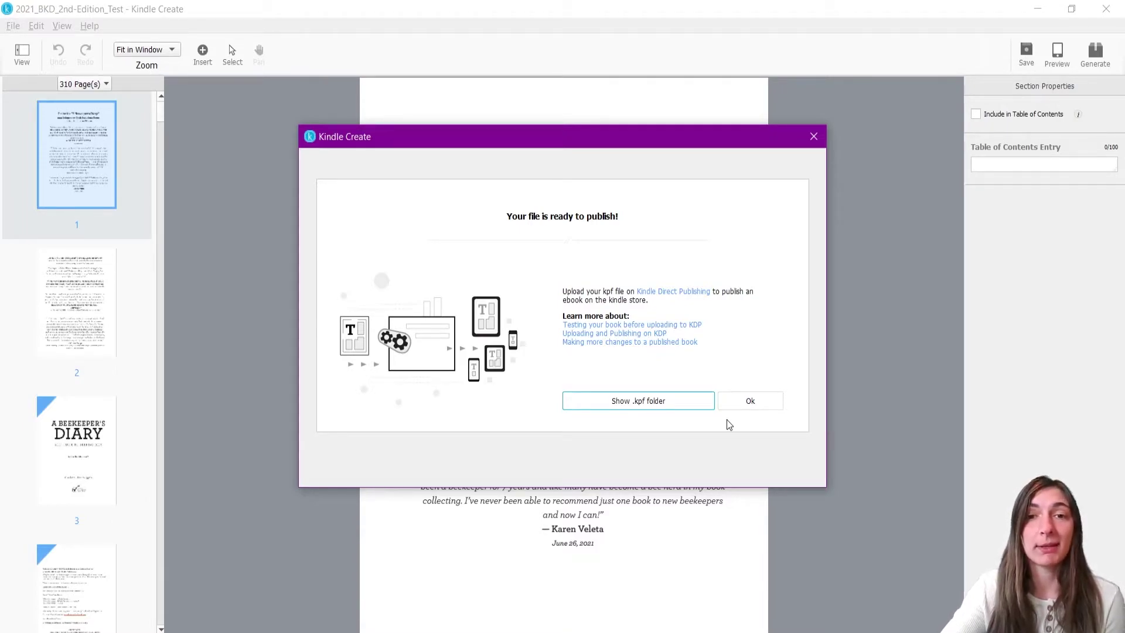
left_click(708, 402)
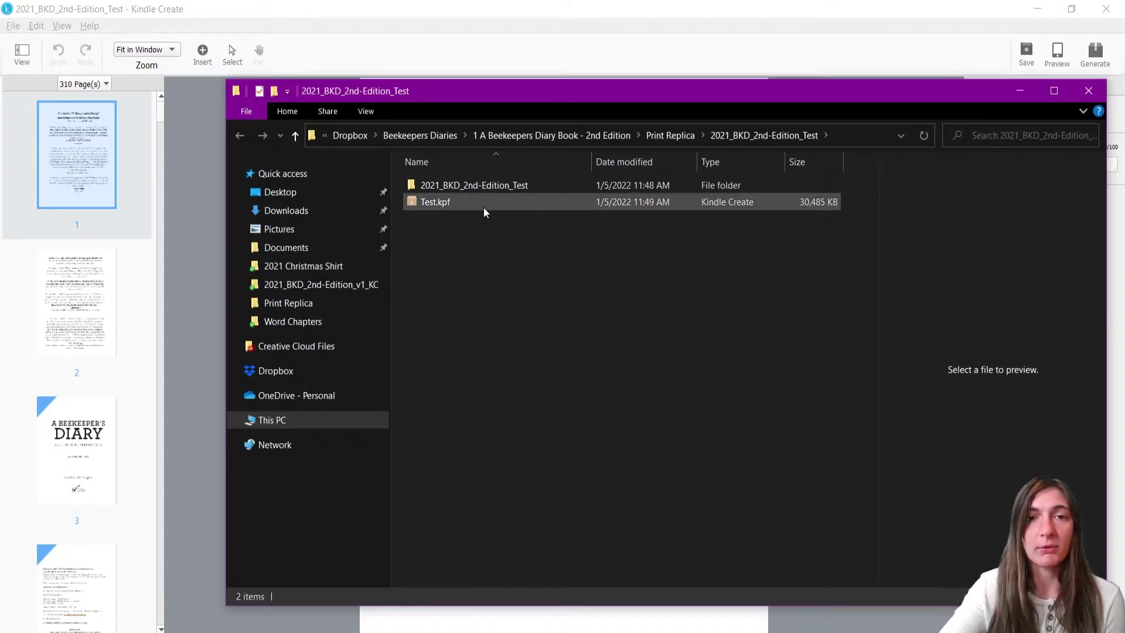
Go into the 2021_BKD_2nd-Edition_Test folder, select its .kcb file, and maximize the window
left_click(456, 199)
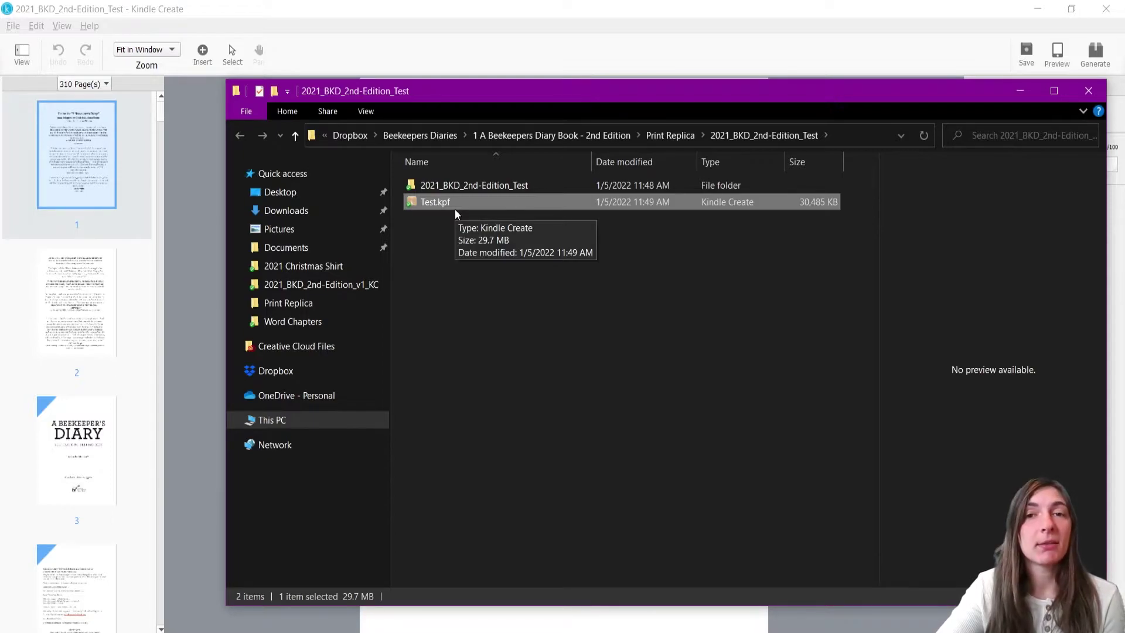
double_click(481, 181)
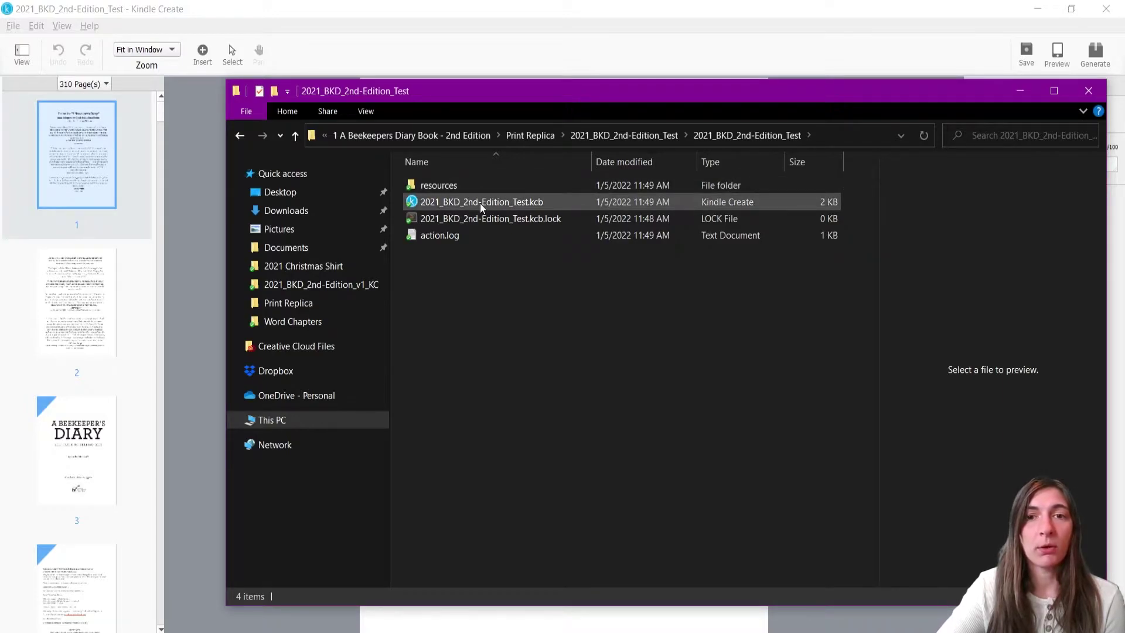
left_click(480, 203)
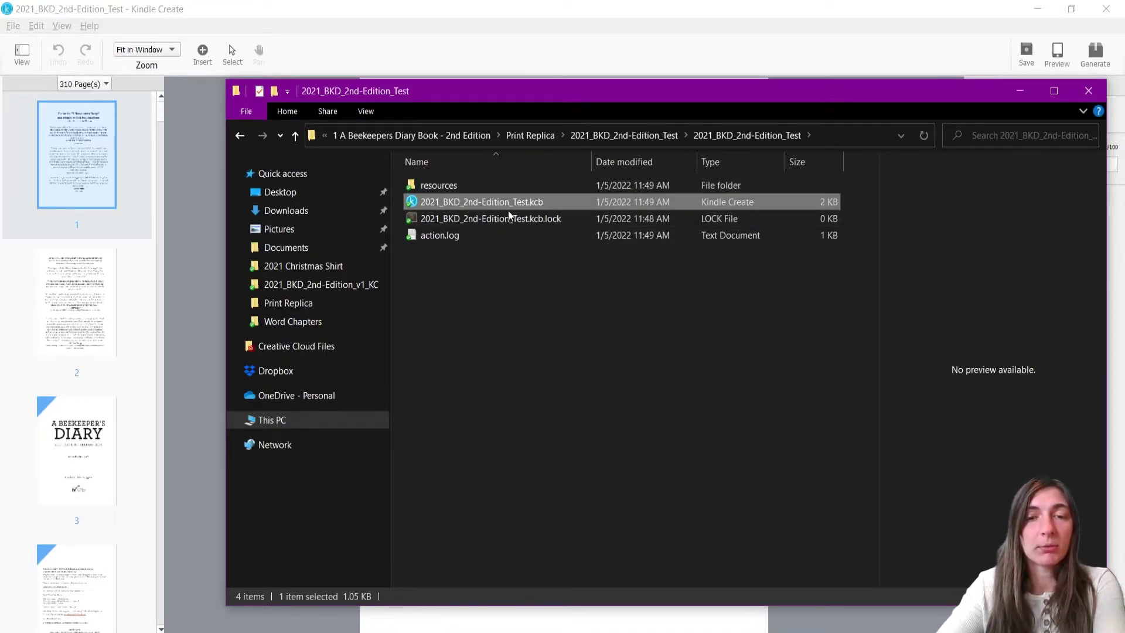
key("super+Up")
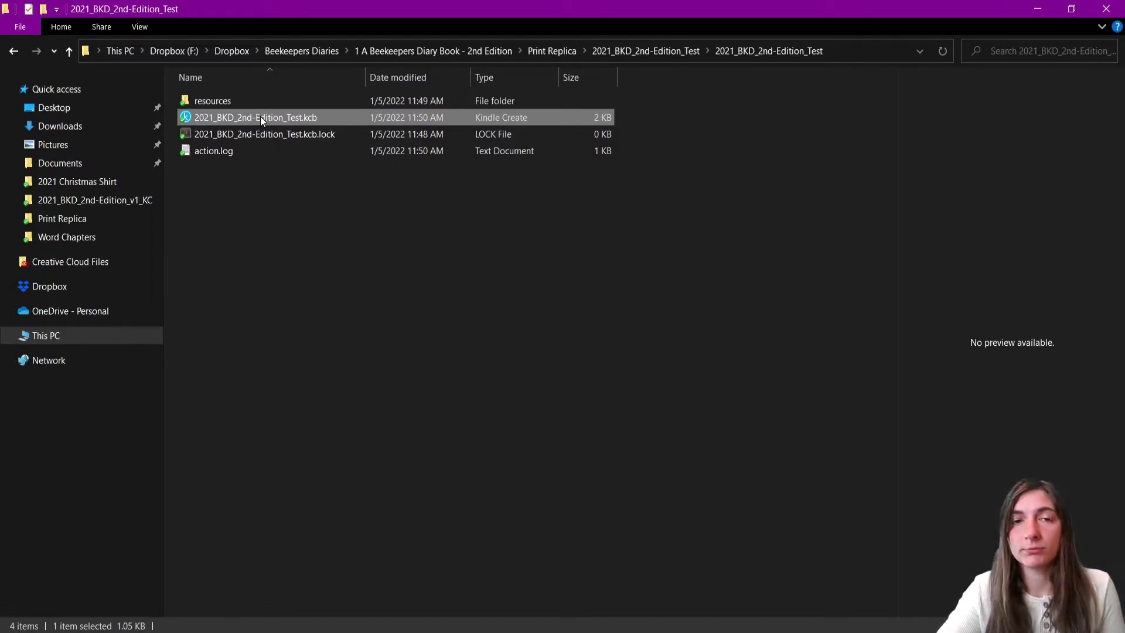
Open 2021_BKD_2nd-Edition_Test.kcb in Kindle Create, which loads with no pages
double_click(260, 116)
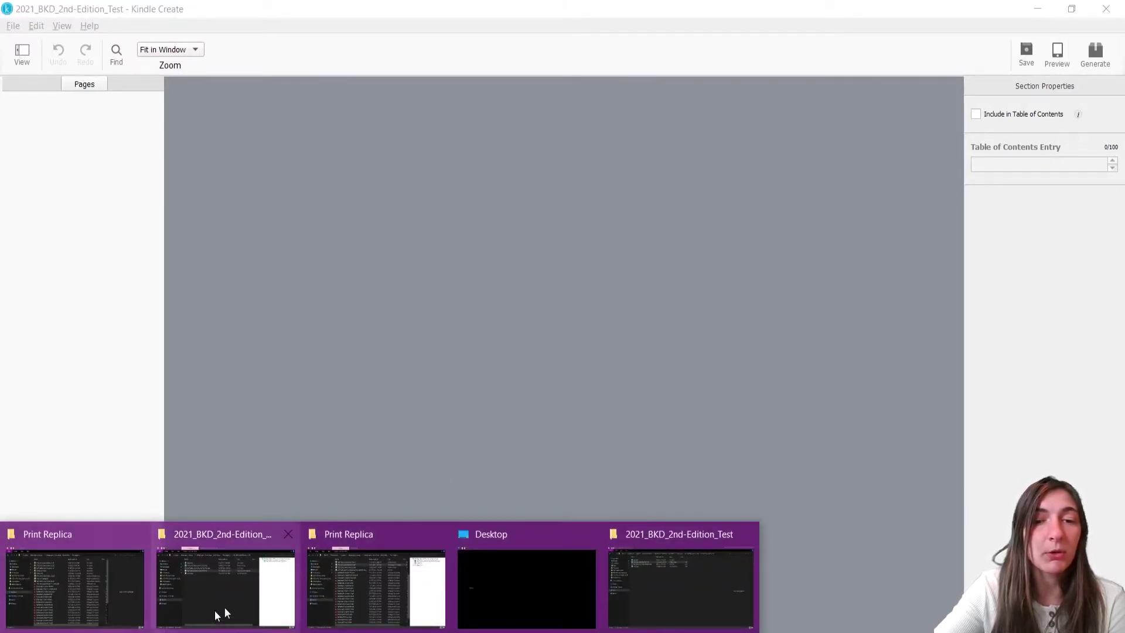
Return to the folder holding Test.kpf and paste a duplicate copy of it
left_click(680, 580)
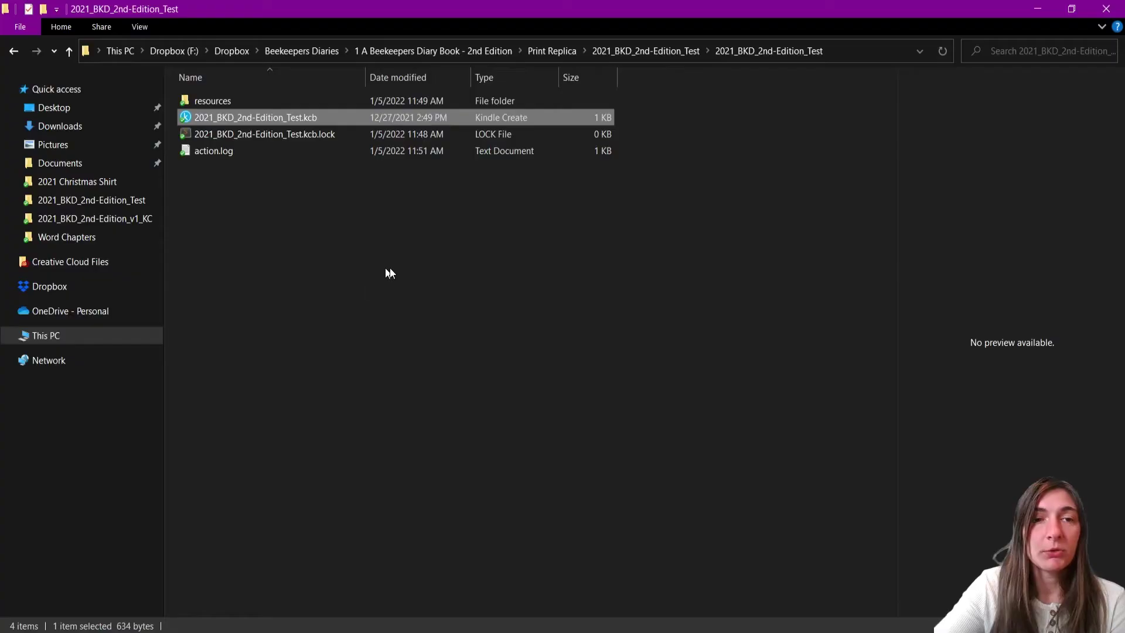
left_click(643, 52)
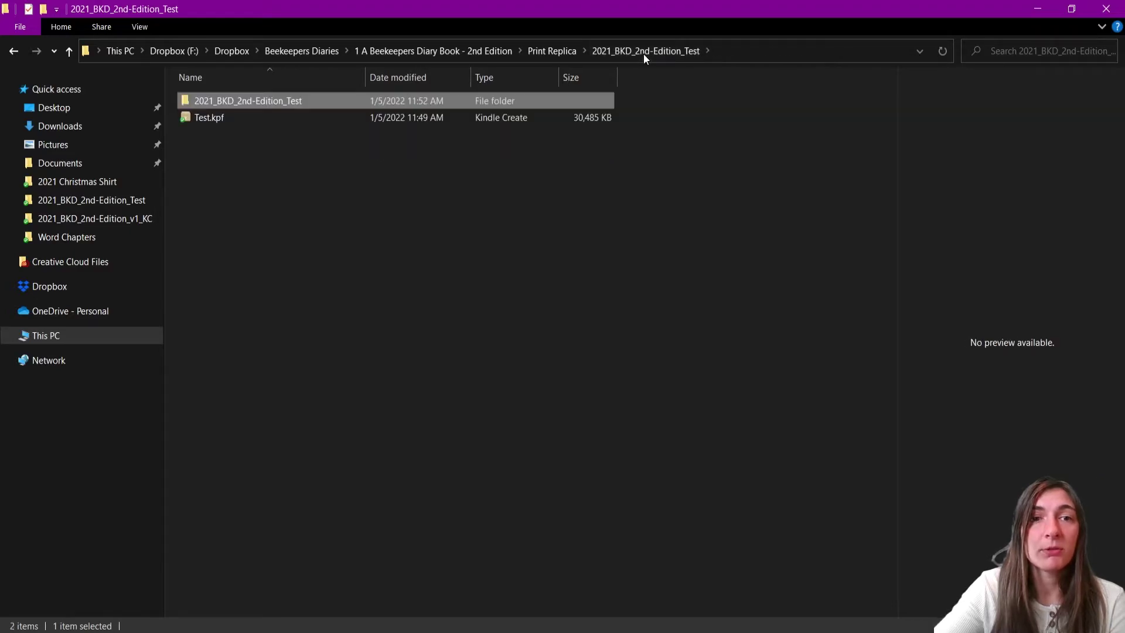
left_click(221, 119)
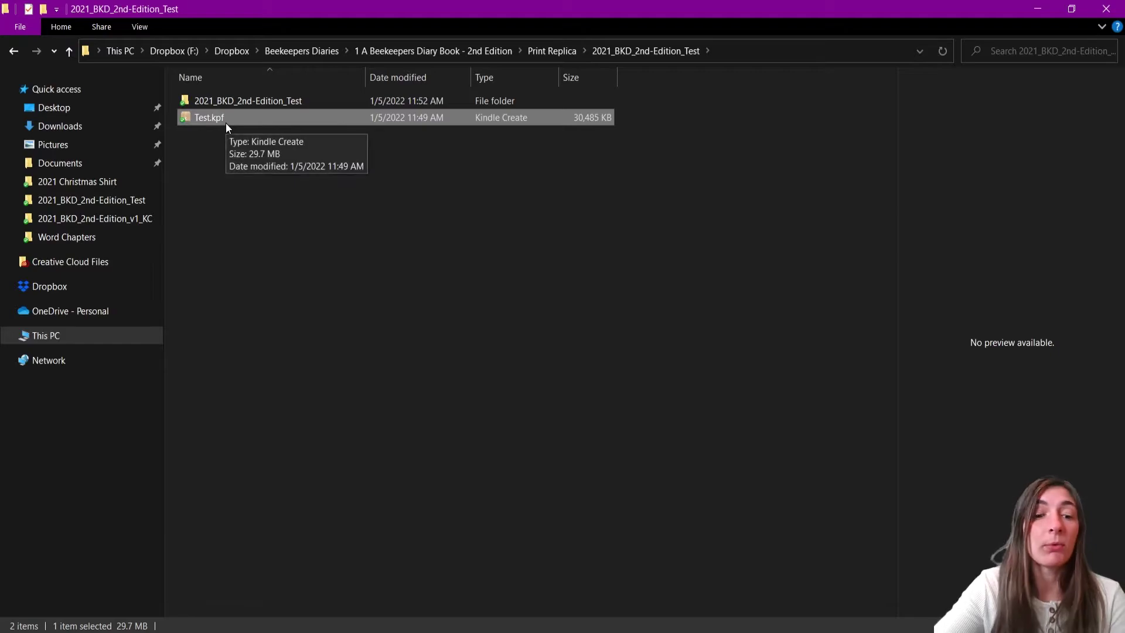
key("ctrl+v")
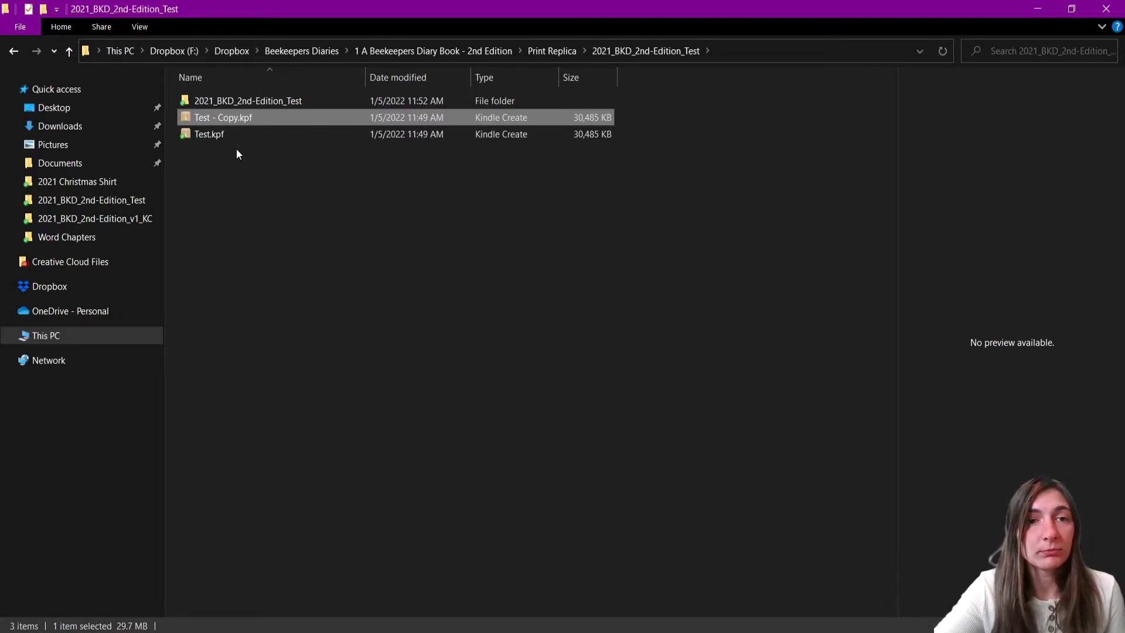
Rename 'Test - Copy.kpf' to Test.zip and accept the extension-change warning
left_click(235, 117)
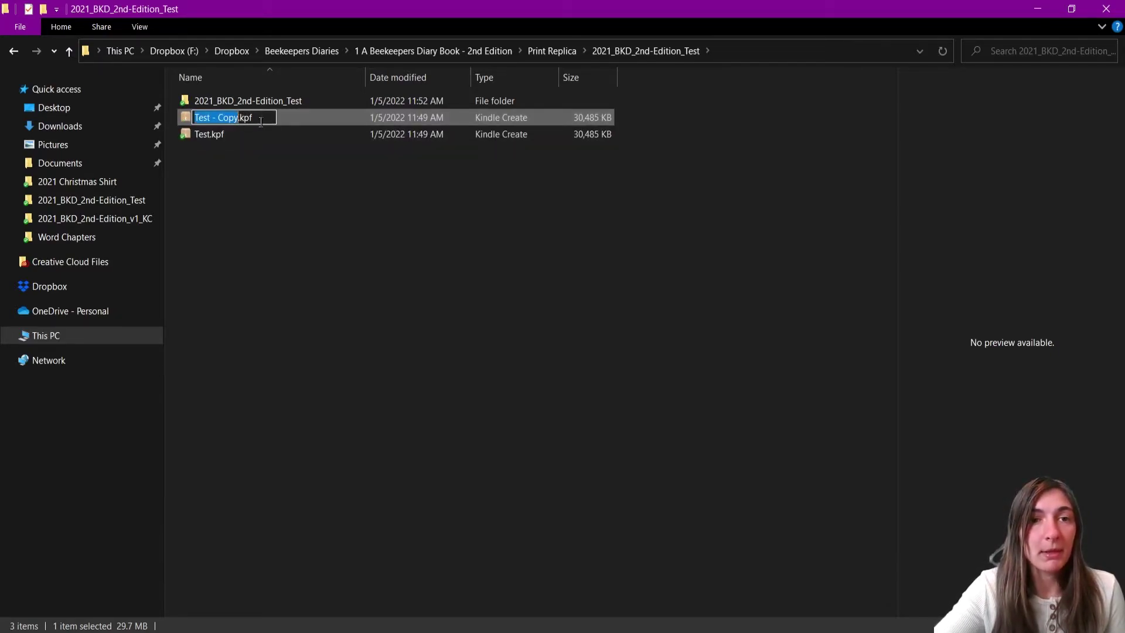
left_click(264, 119)
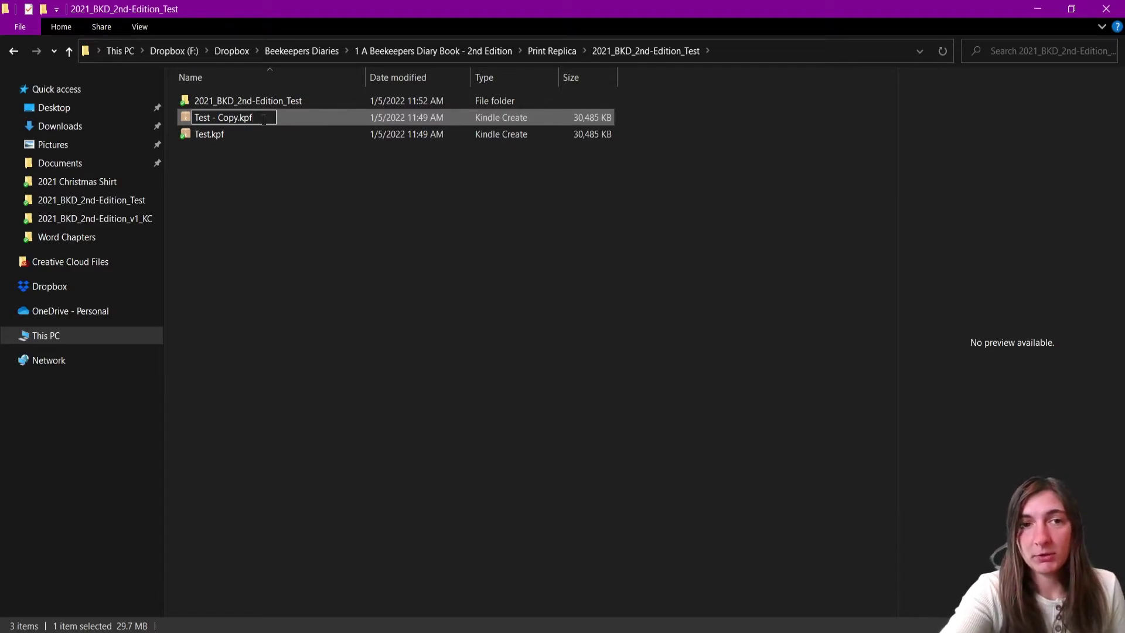
key("BackSpace")
key("BackSpace")
key("BackSpace")
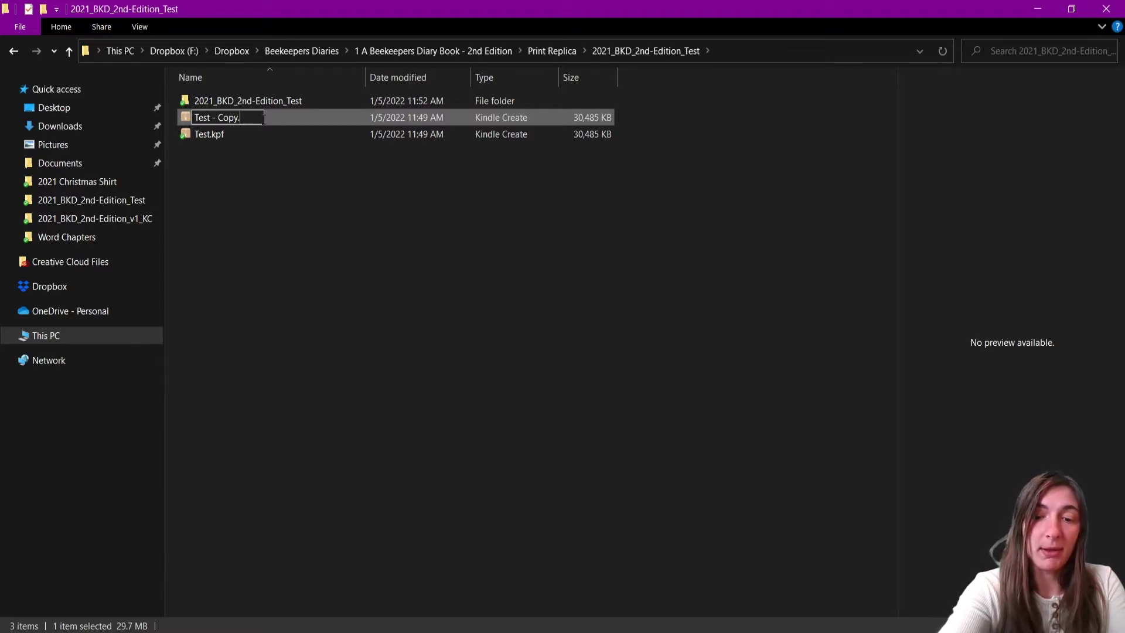
type("zip")
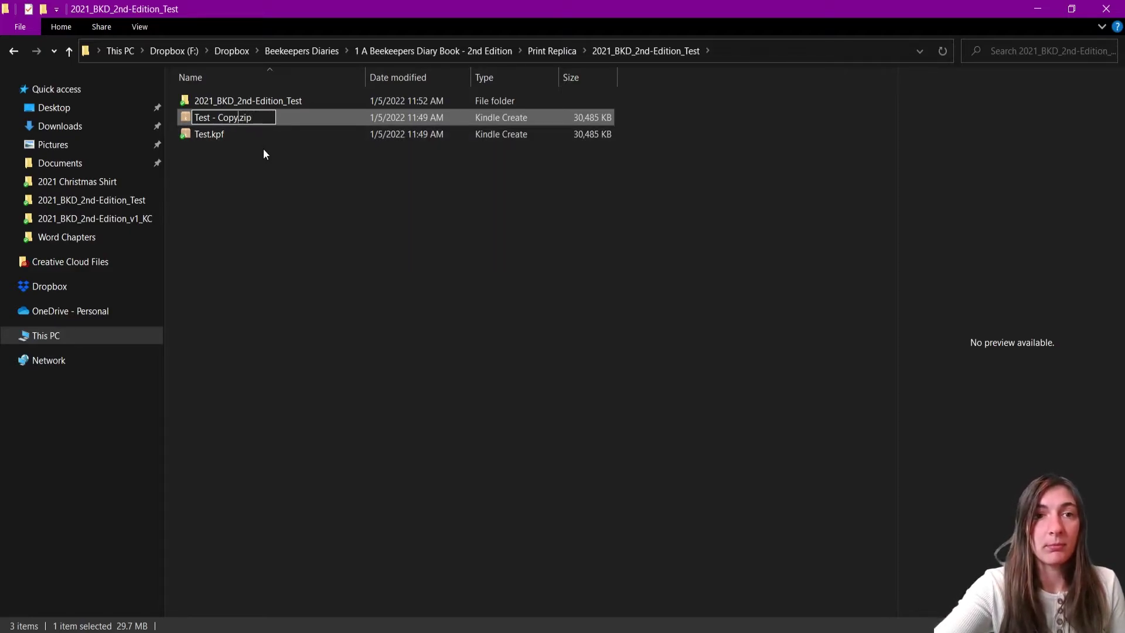
key("BackSpace")
key("BackSpace")
key("BackSpace")
key("BackSpace")
key("BackSpace")
key("BackSpace")
key("BackSpace")
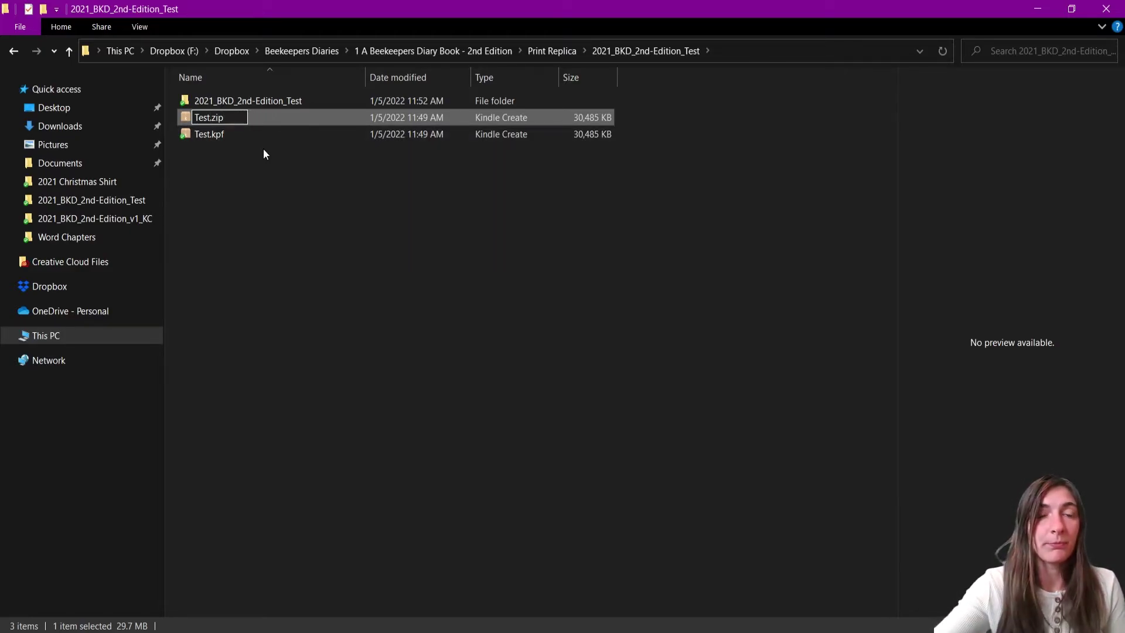
key("Return")
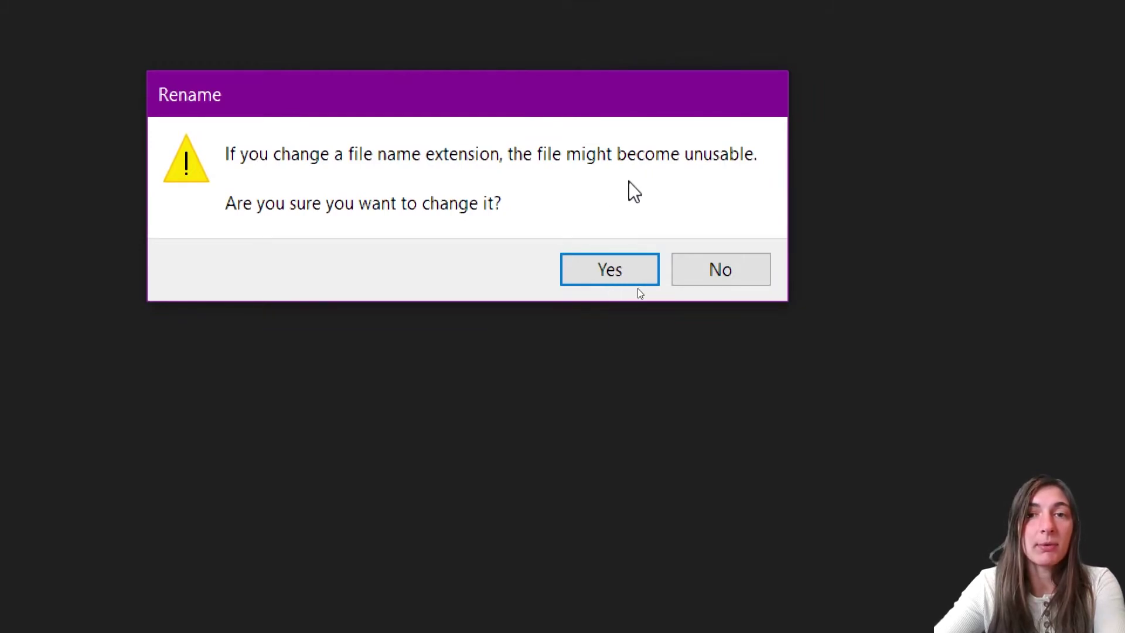
left_click(623, 279)
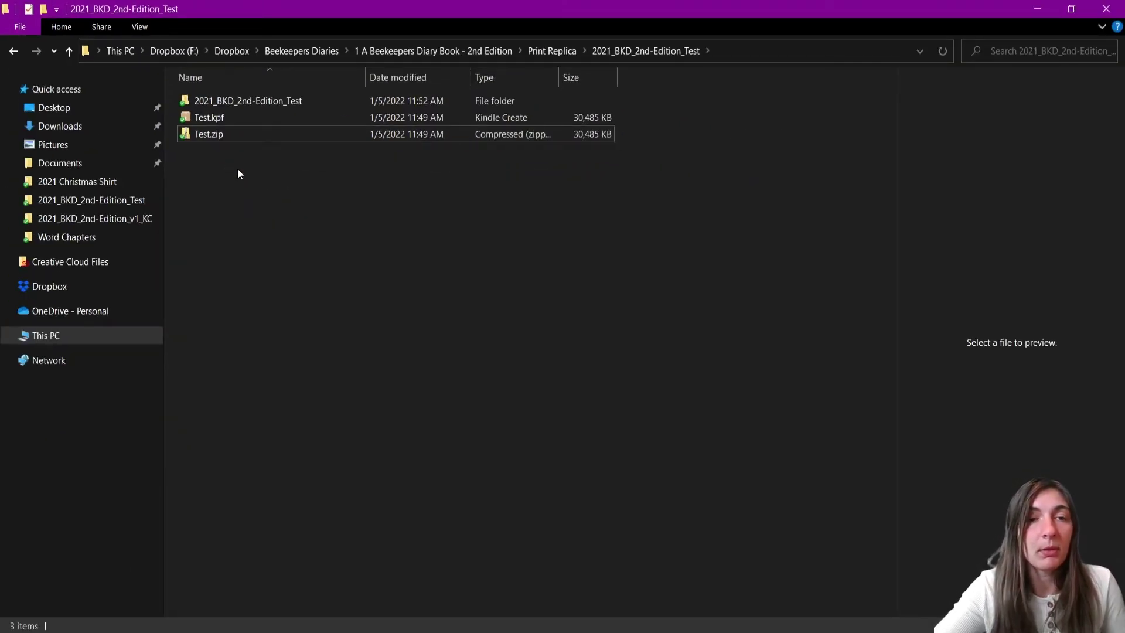
Extract all files from Test.zip into a new Test folder
left_click(237, 138)
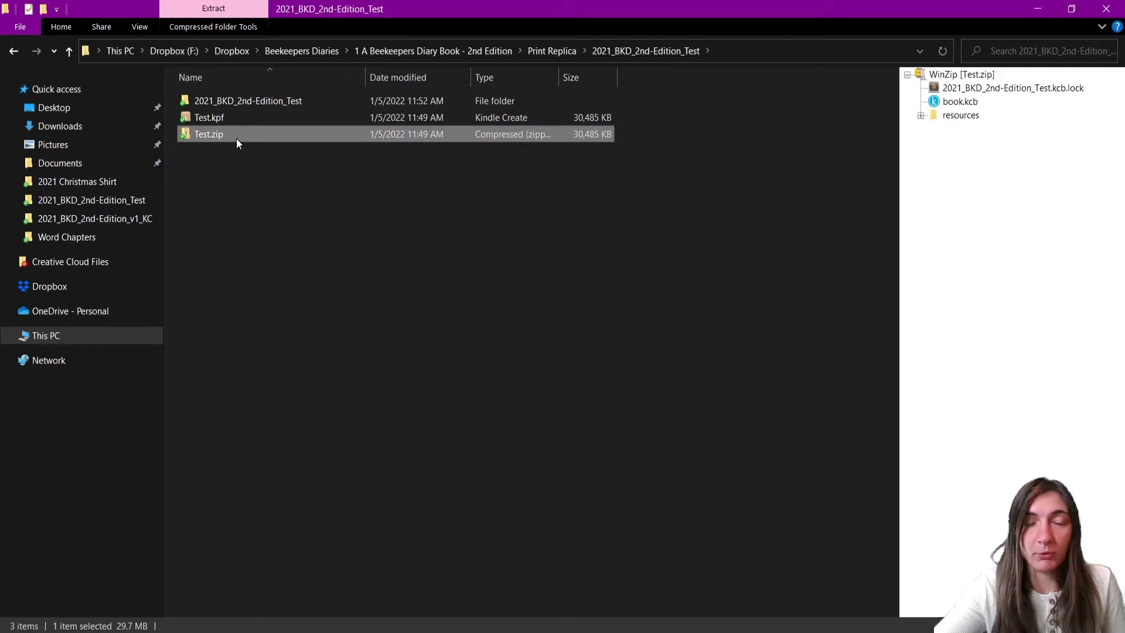
right_click(237, 138)
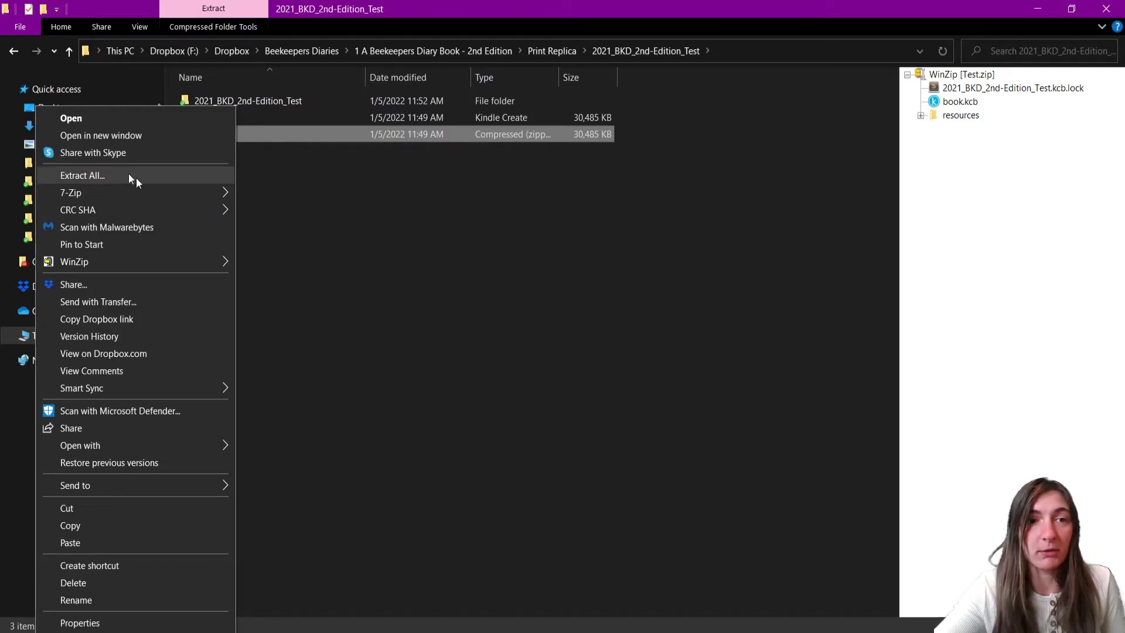
left_click(93, 175)
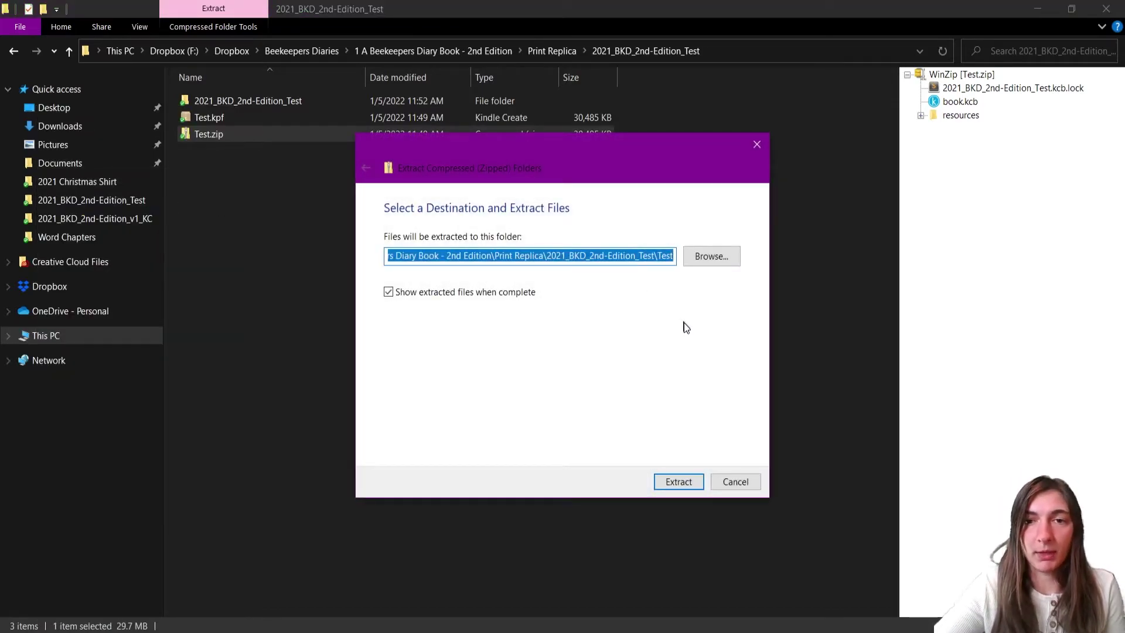
left_click(675, 488)
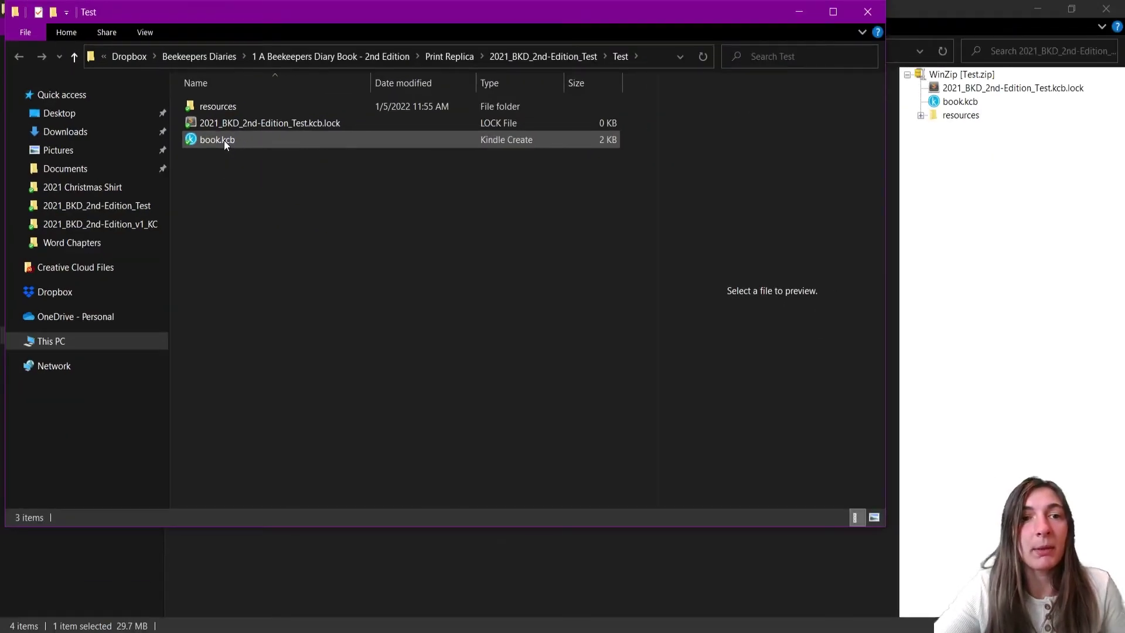
Open the extracted book.kcb and inspect the title page (3) and copyright page (4)
double_click(224, 139)
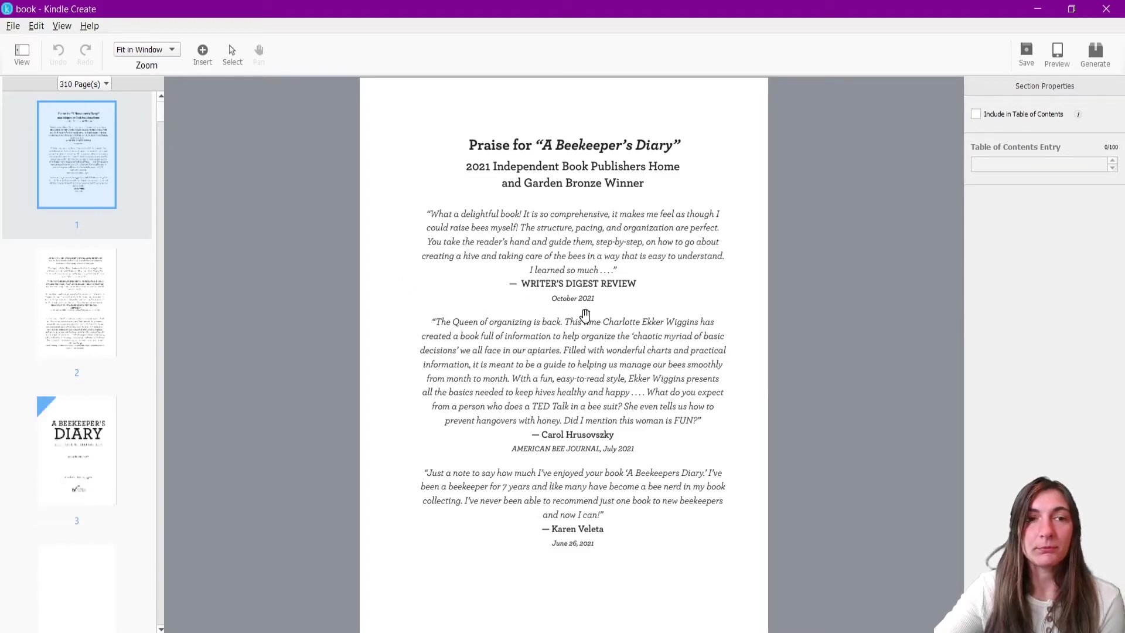
left_click(94, 450)
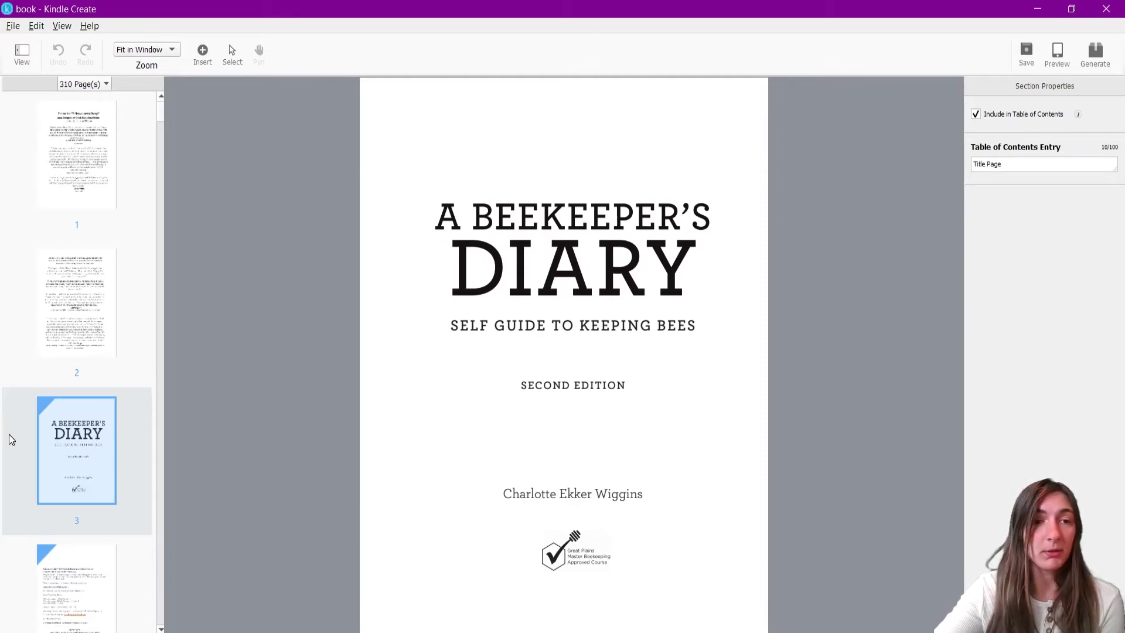
scroll(50, 438, "down", 10)
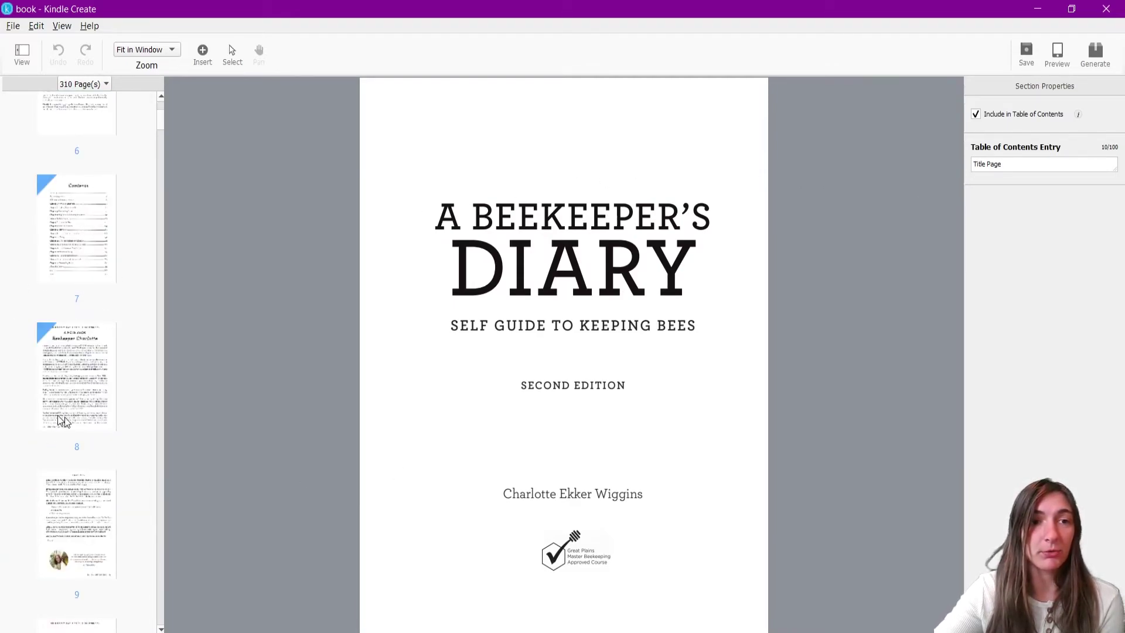
scroll(102, 363, "up", 5)
left_click(90, 171)
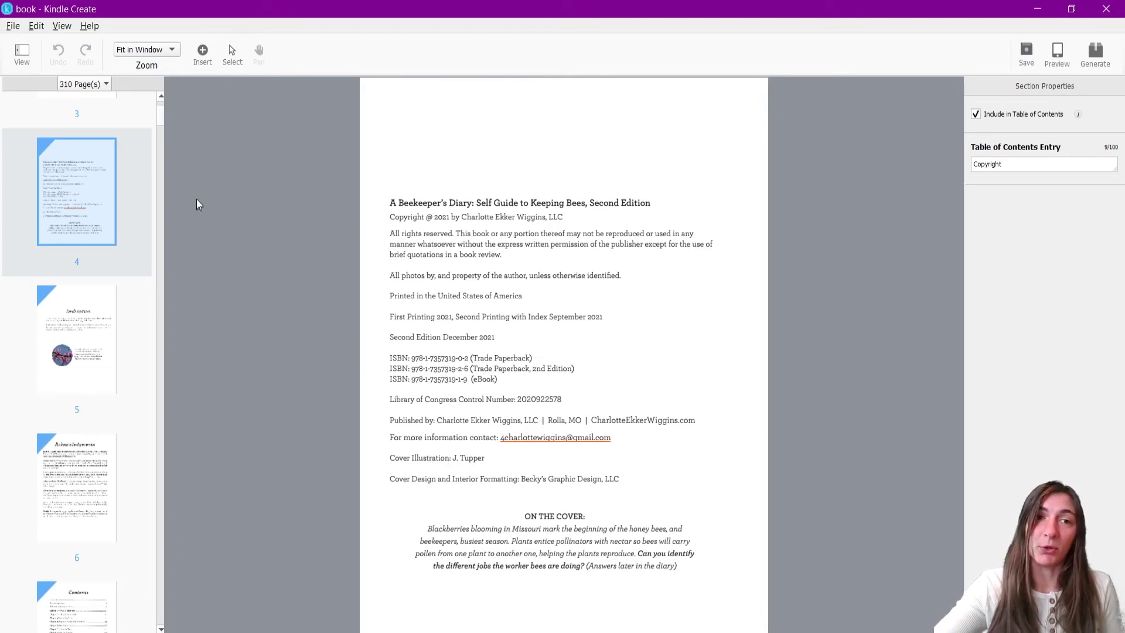
View page 48 and the final index page 310, then return to page 1, the Praise page
scroll(162, 117, "down", 2)
left_click_drag(161, 122, 168, 627)
left_click(106, 279)
left_click(114, 590)
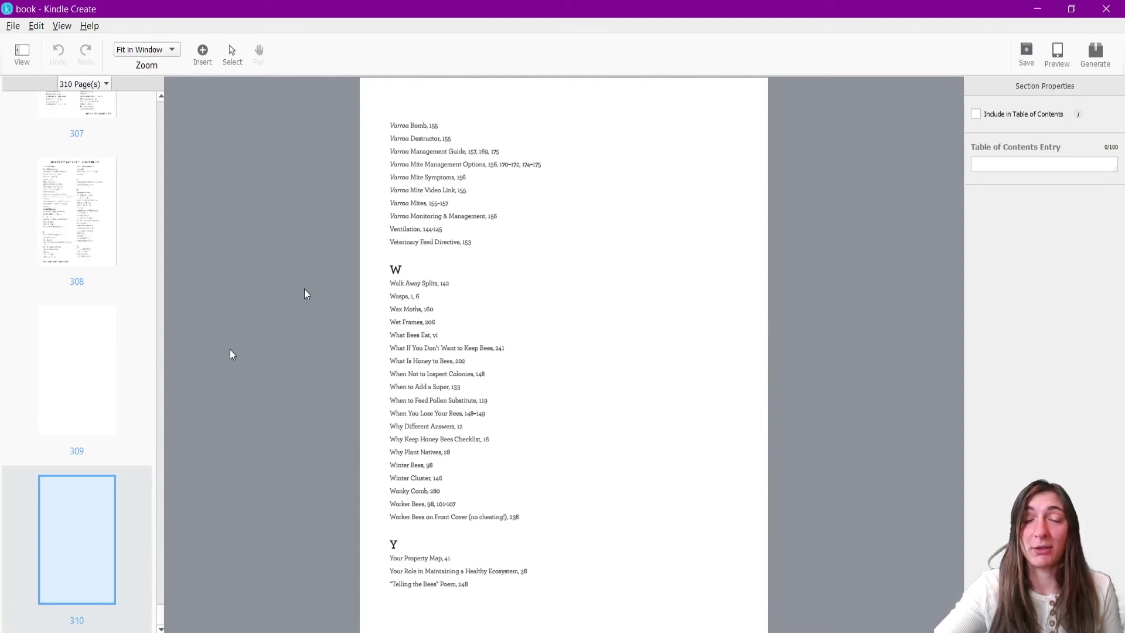
left_click_drag(161, 620, 187, 63)
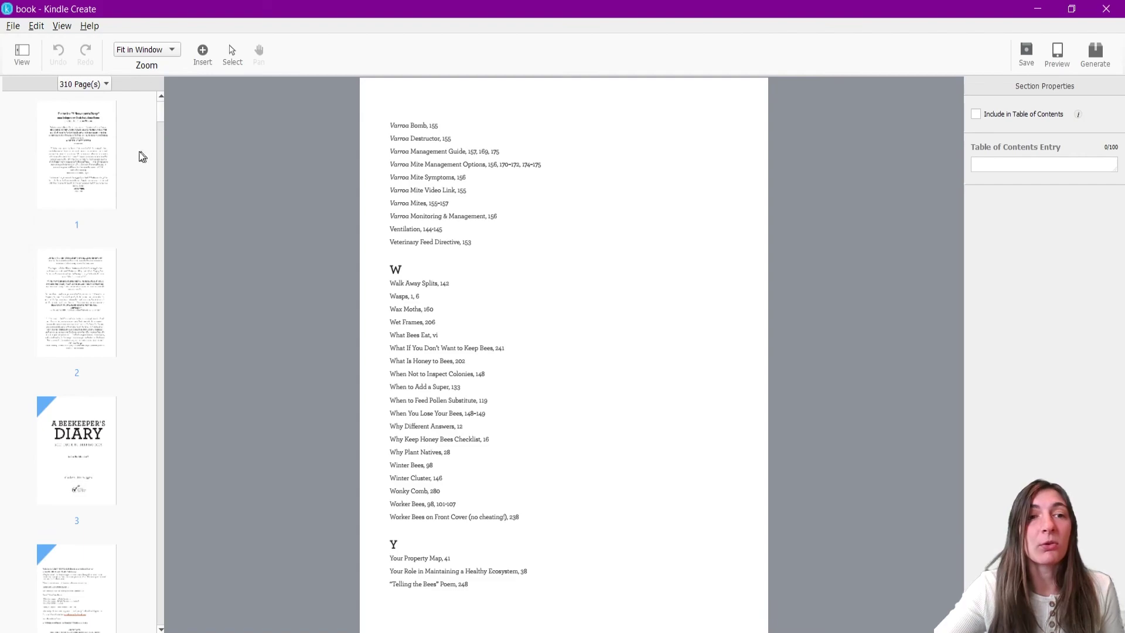
left_click(103, 156)
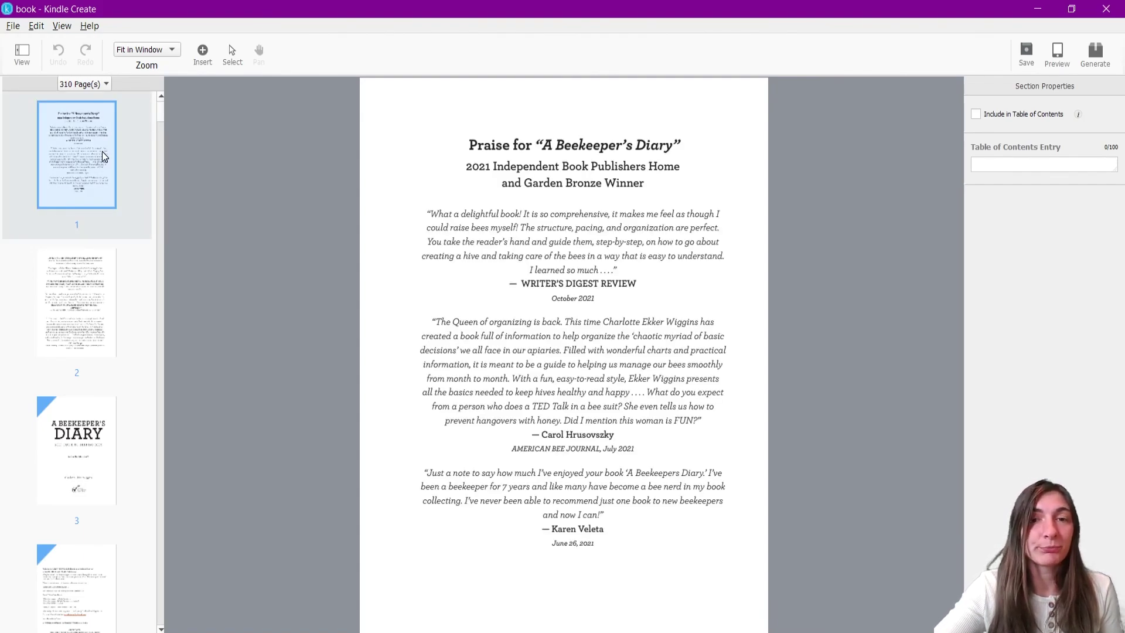